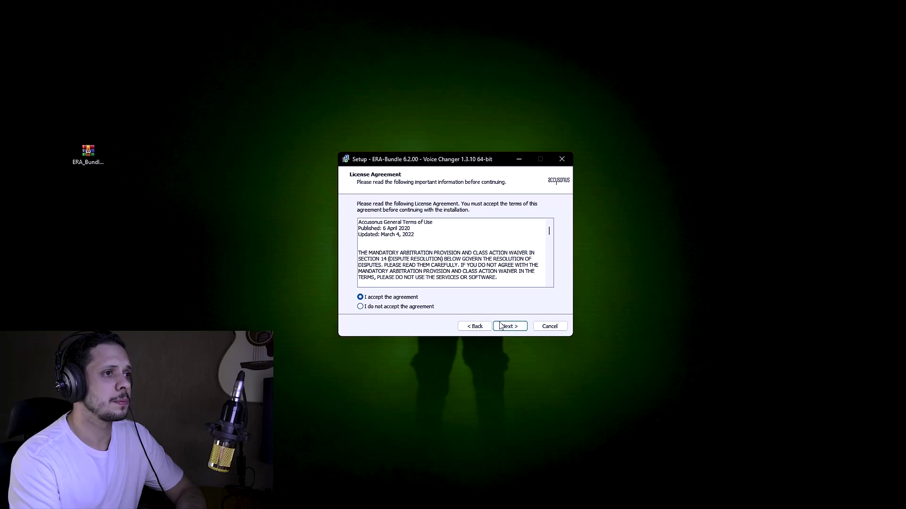
# - Accept the licence agreement and proceed through the ERA-Bundle setup with the VST3 component selection and the default VST and VST3 folders
pyautogui.click(510, 326)
pyautogui.scroll(-2, 455, 265)
pyautogui.scroll(2, 456, 267)
pyautogui.scroll(-3, 409, 275)
pyautogui.scroll(3, 410, 269)
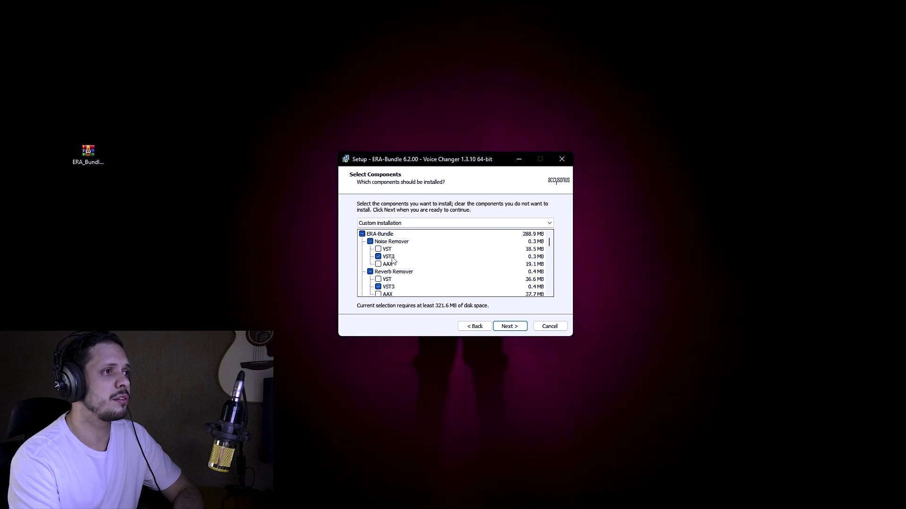
pyautogui.scroll(-5, 423, 257)
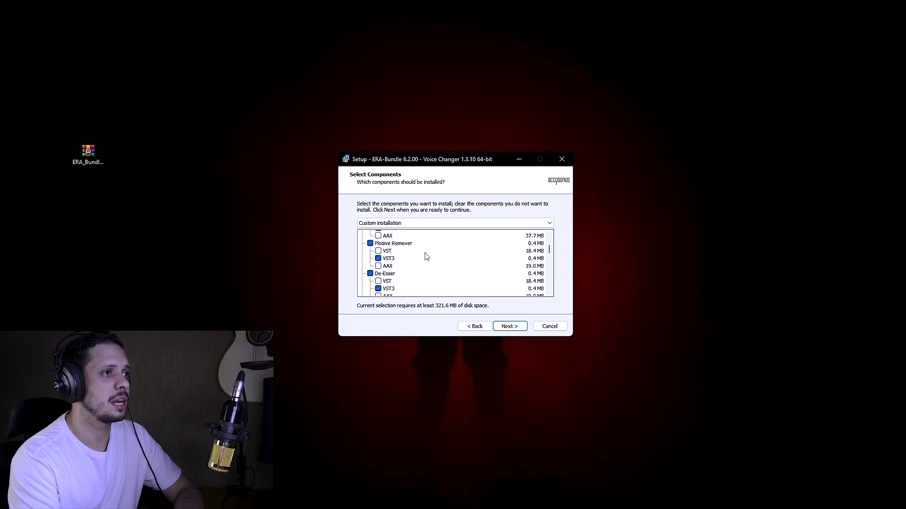
pyautogui.scroll(-4, 425, 255)
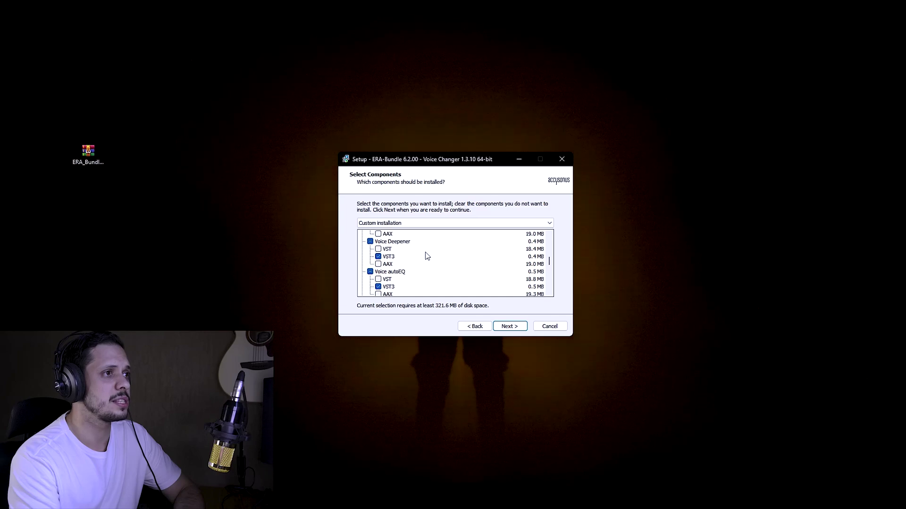
pyautogui.click(509, 326)
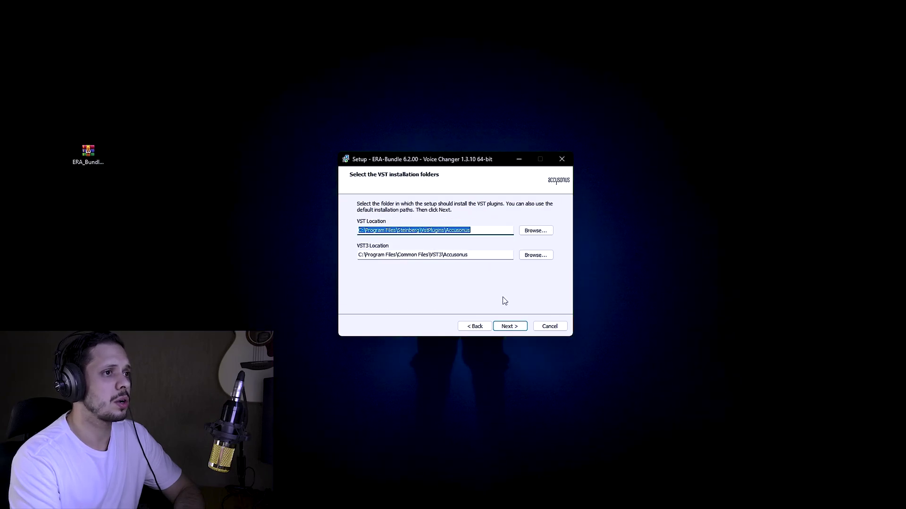
pyautogui.click(510, 327)
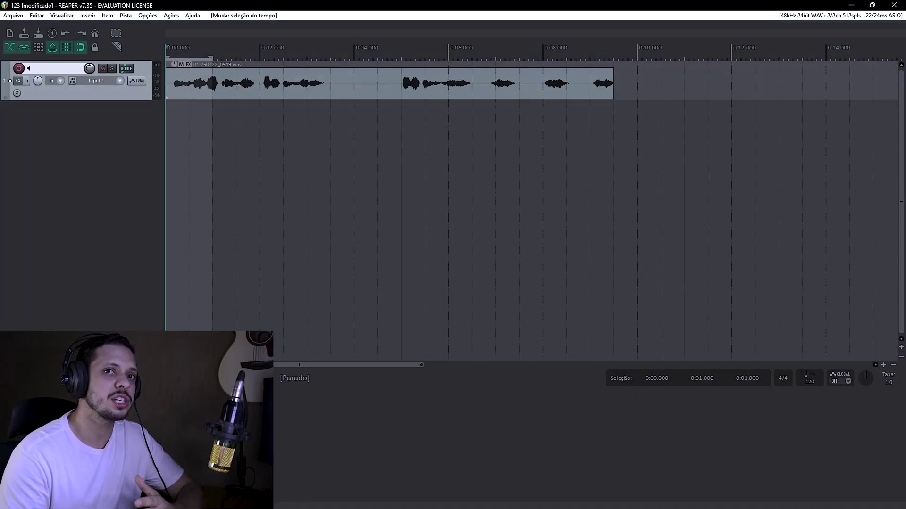
# - Set the time selection over the whole recording, 0:00.000 to 0:09.500, and add ERA 6 Audio Clean-Up Assistant to track 1
pyautogui.moveTo(613, 160); pyautogui.dragTo(179, 160)
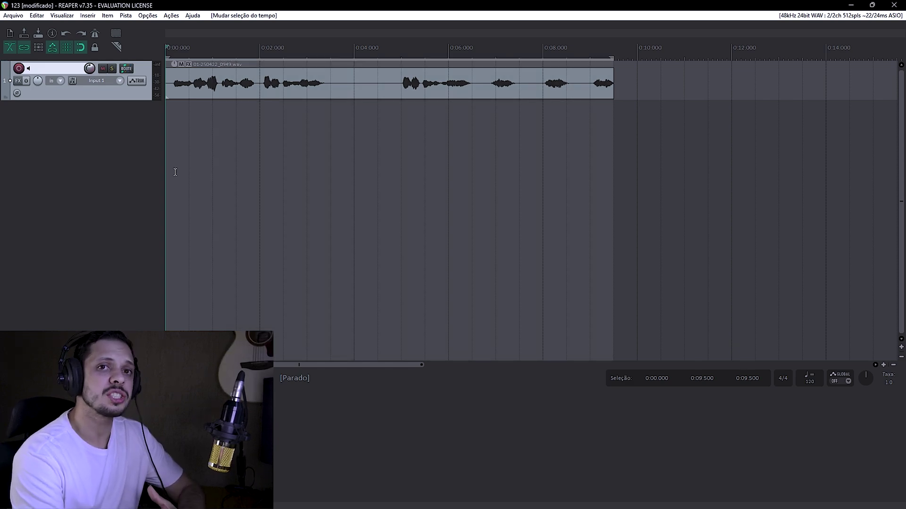
pyautogui.click(18, 81)
pyautogui.moveTo(613, 36); pyautogui.dragTo(362, 155)
pyautogui.click(362, 191)
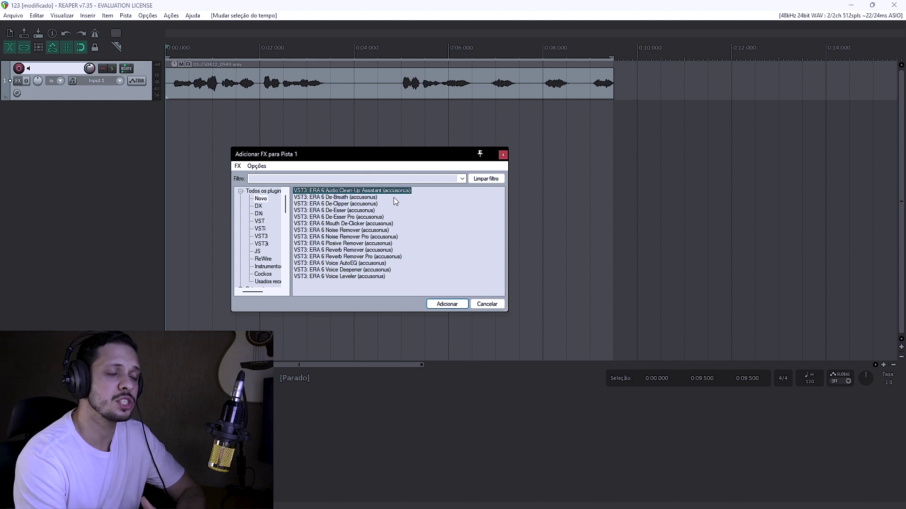
pyautogui.click(446, 304)
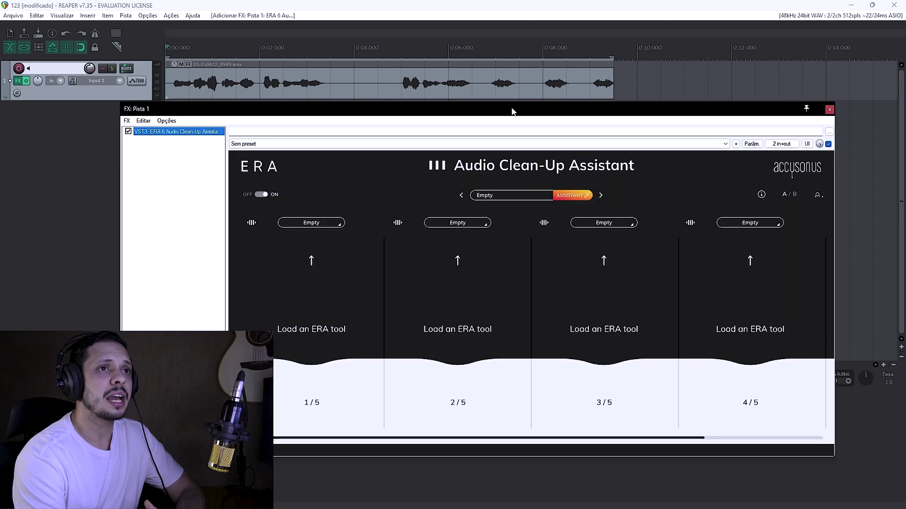
pyautogui.moveTo(513, 111); pyautogui.dragTo(496, 103)
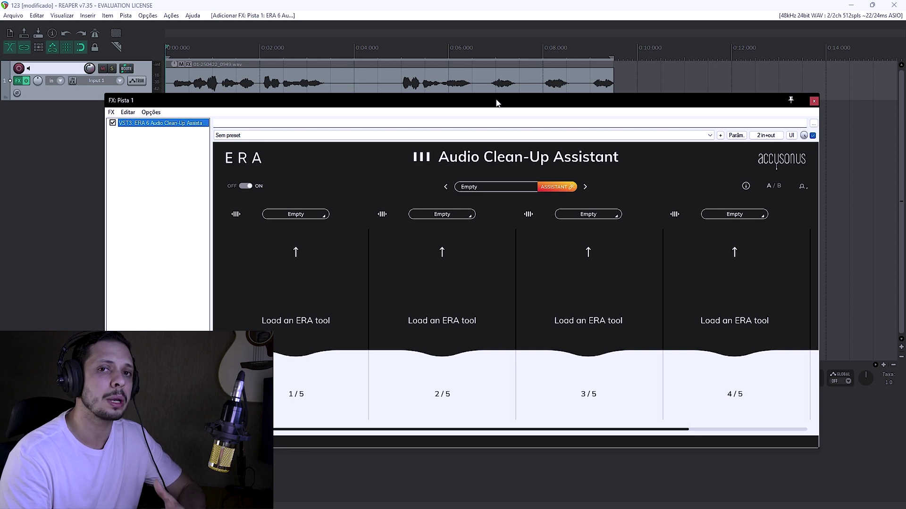
# - Run the Assistant analysis on the playing voice recording, accept its suggested ERA tools and dismiss the Voice Leveler tip
pyautogui.click(175, 10)
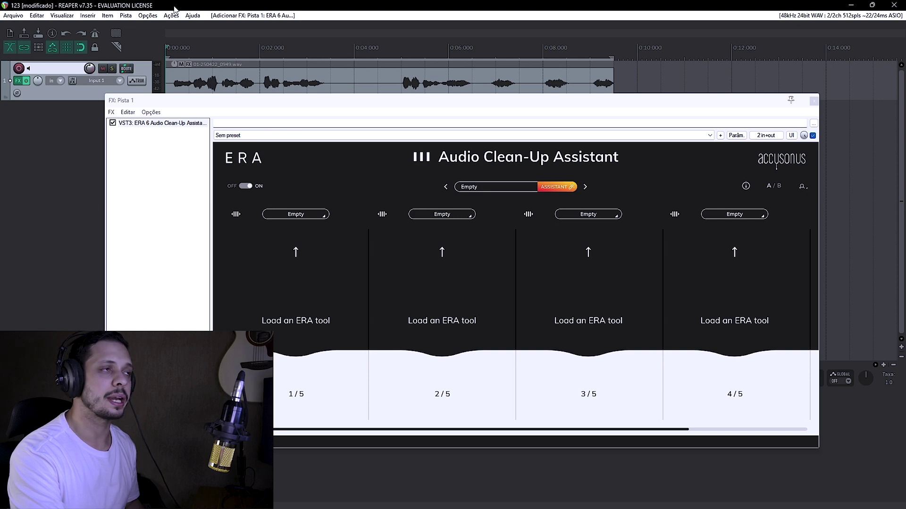
pyautogui.press('space')
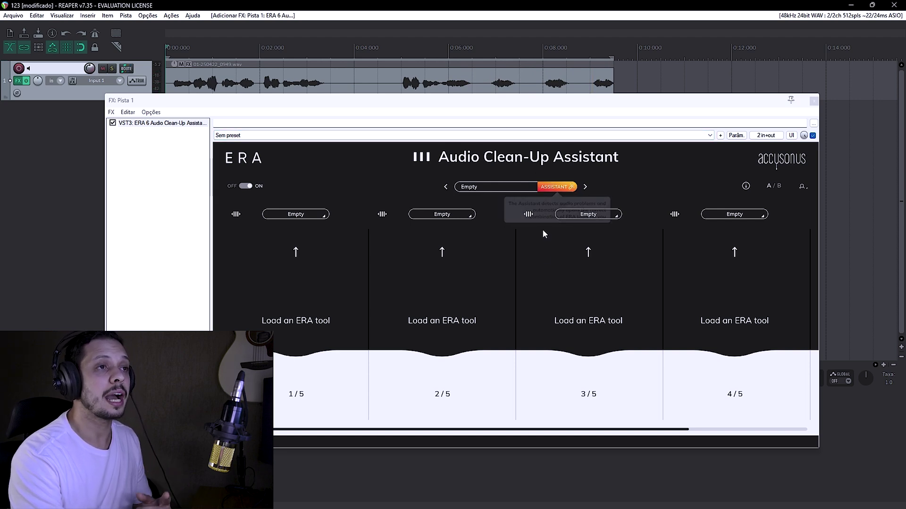
pyautogui.click(555, 188)
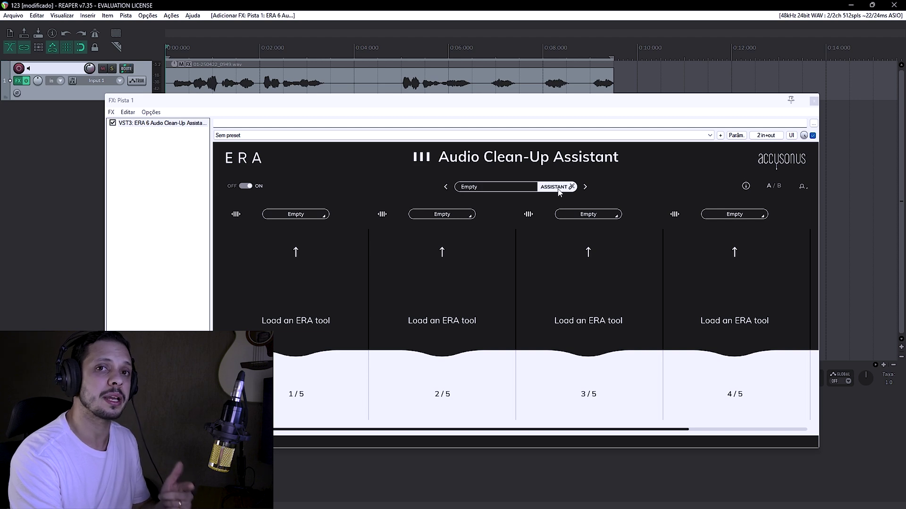
pyautogui.click(489, 393)
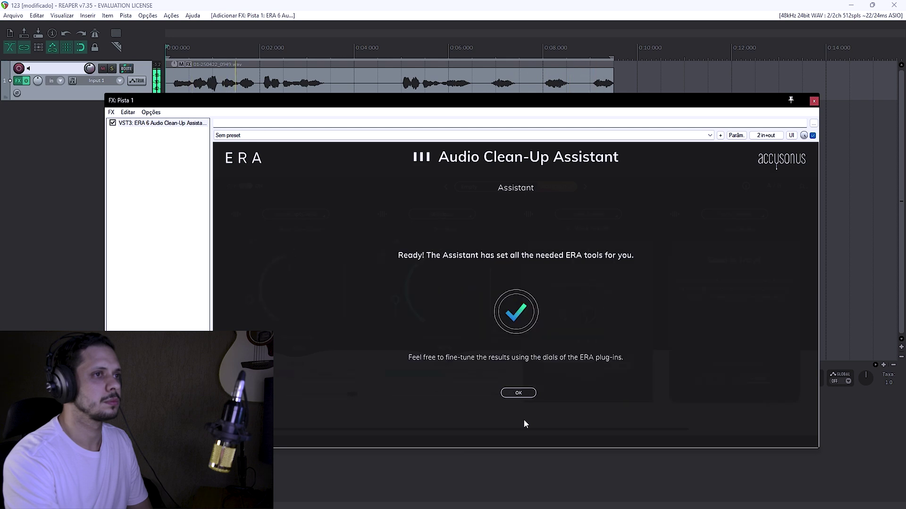
pyautogui.click(518, 393)
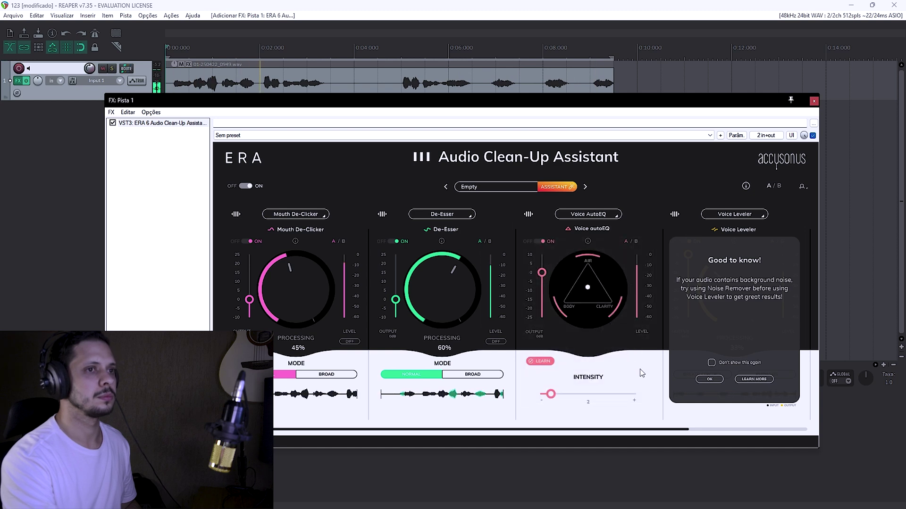
pyautogui.click(709, 379)
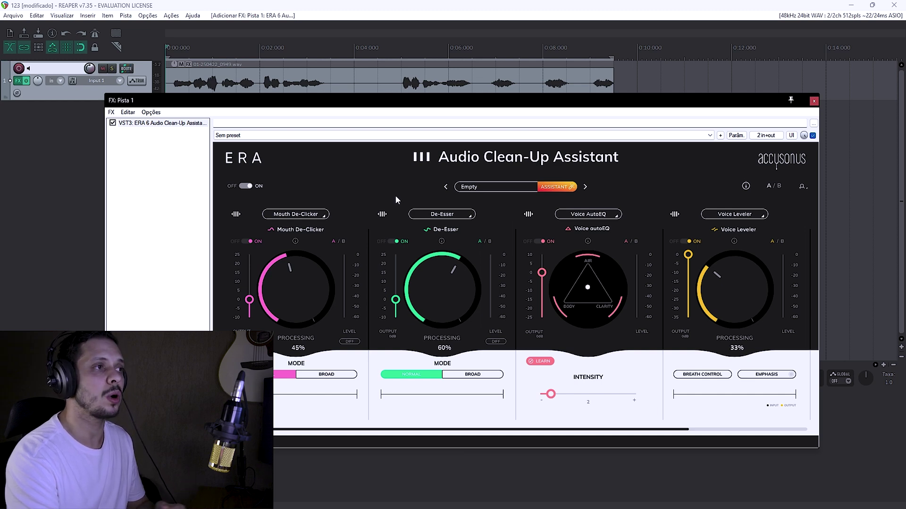
# - Play the recording and compare the sound with Mouth De-Clicker, De-Esser, Voice AutoEQ and Voice Leveler each bypassed and re-enabled
pyautogui.press('space')
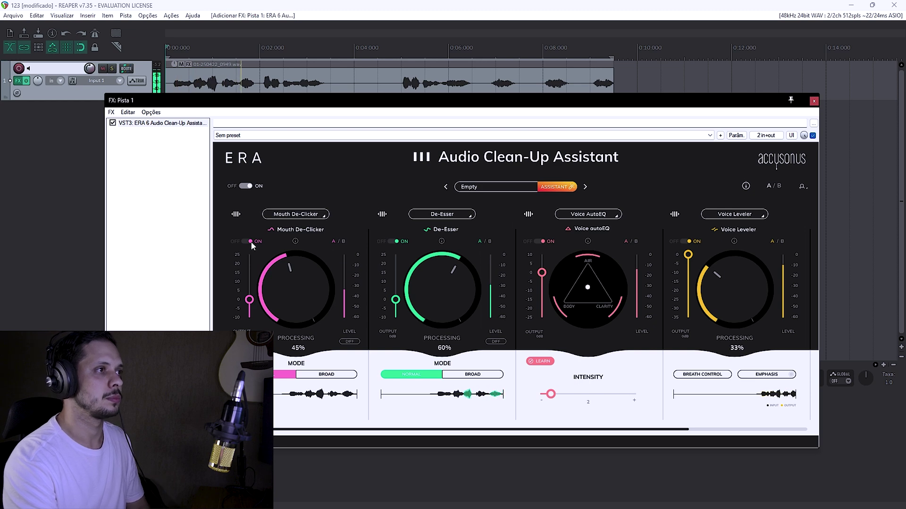
pyautogui.click(250, 242)
pyautogui.click(250, 242)
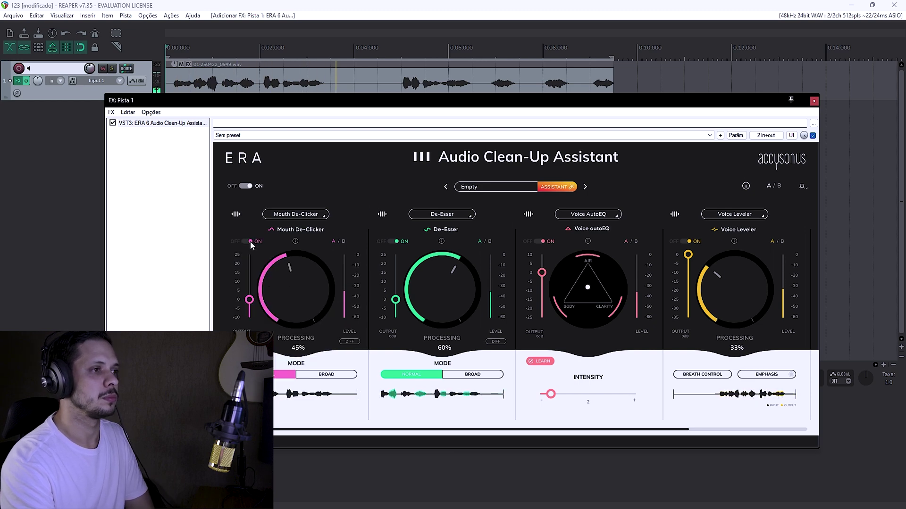
pyautogui.click(392, 241)
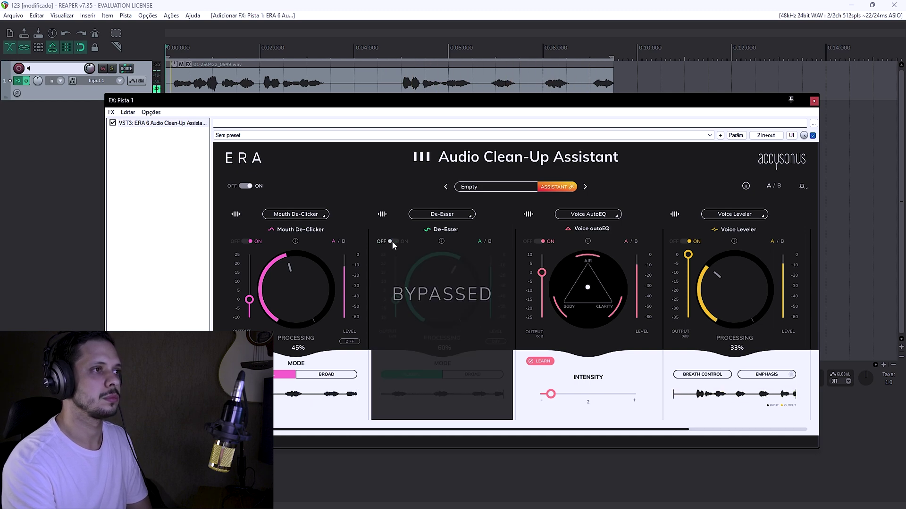
pyautogui.click(393, 242)
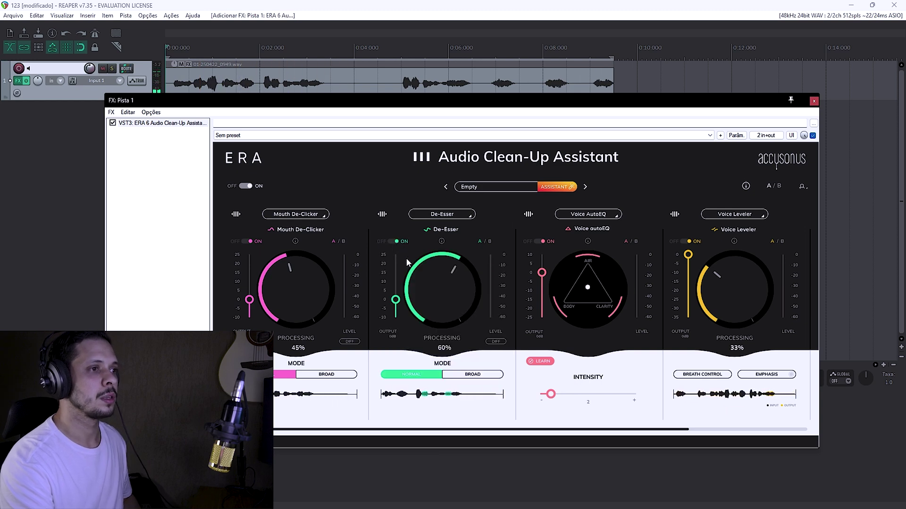
pyautogui.click(539, 241)
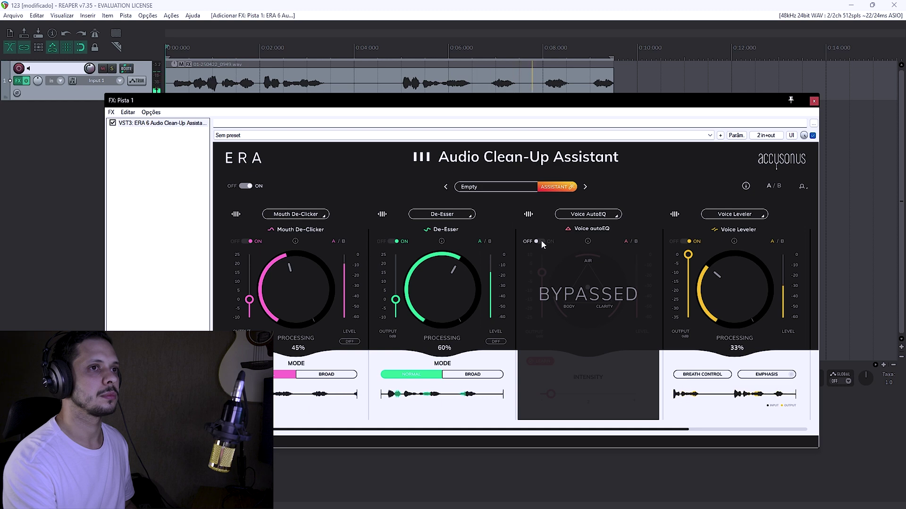
pyautogui.click(540, 240)
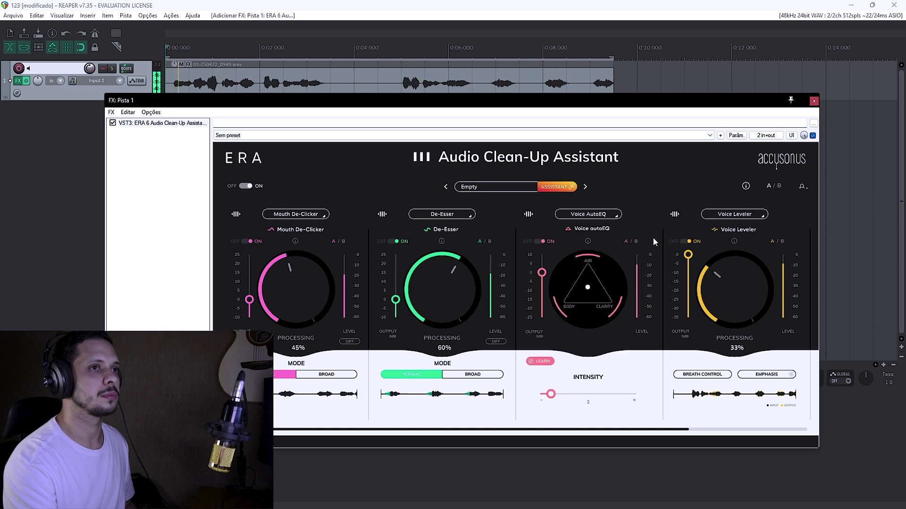
pyautogui.click(685, 241)
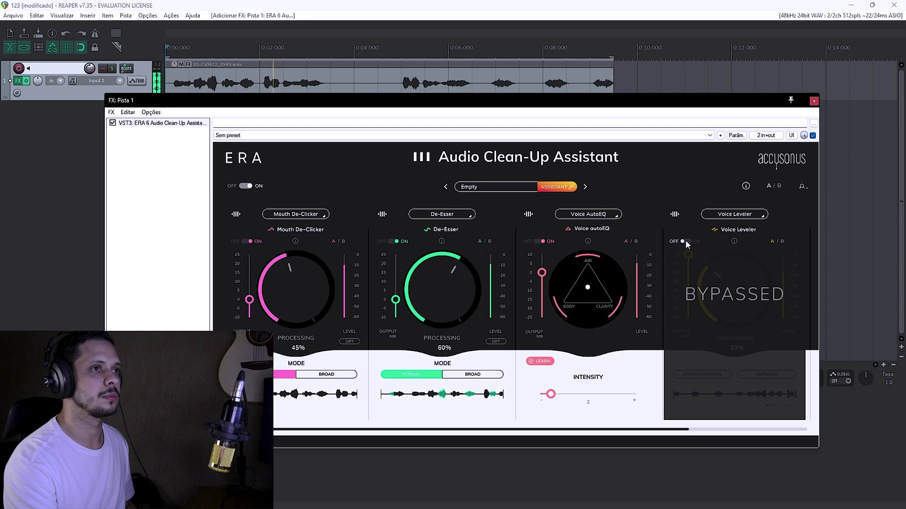
pyautogui.click(685, 240)
pyautogui.click(514, 186)
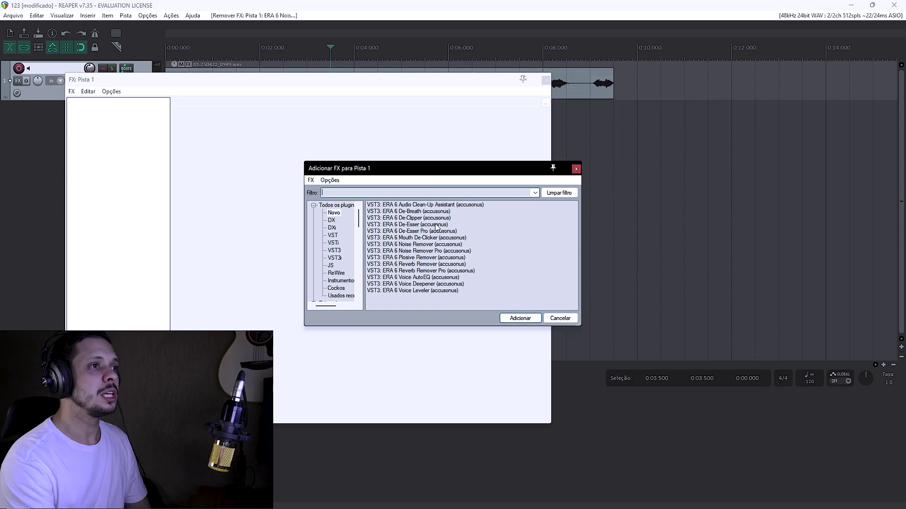
# - Add the ERA 6 Noise Remover plugin to track 1's effect chain
pyautogui.click(445, 245)
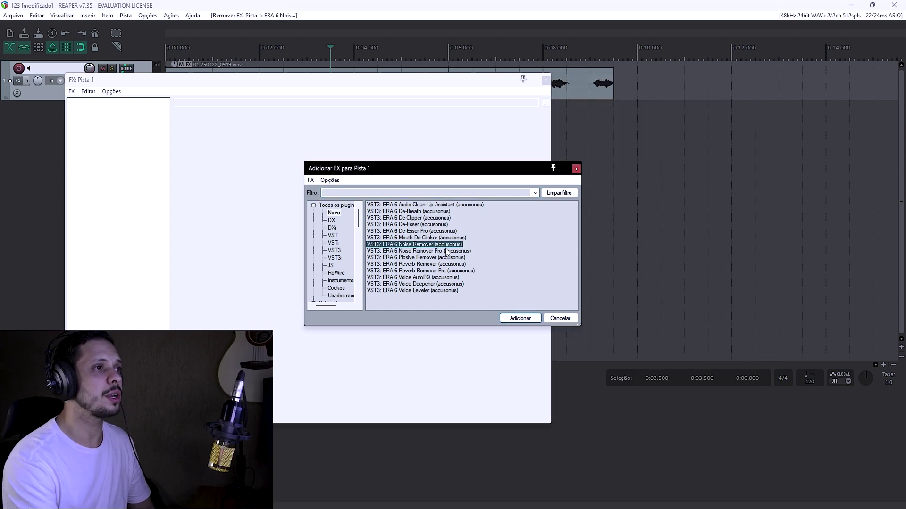
pyautogui.press('Return')
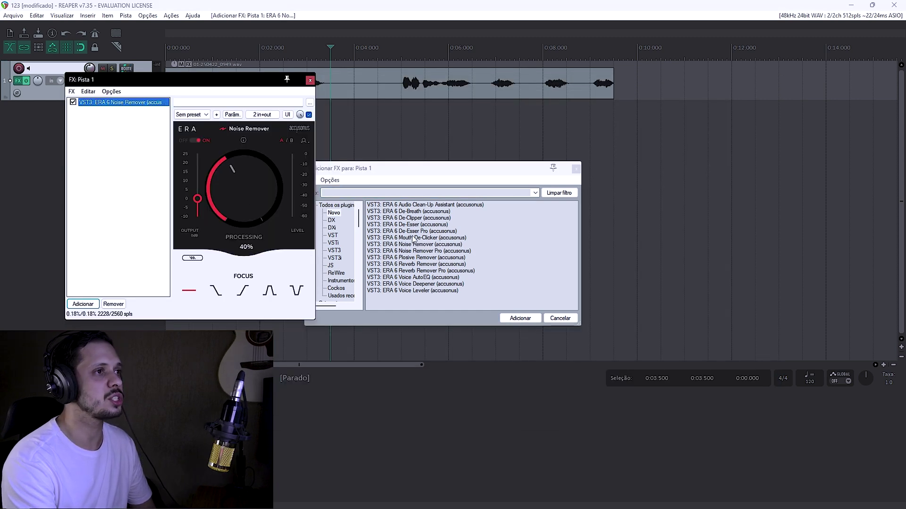
# - Add ERA 6 Noise Remover Pro to track 1, examine its band controls and preset list, and remove it from the chain
pyautogui.moveTo(443, 250); pyautogui.dragTo(122, 139)
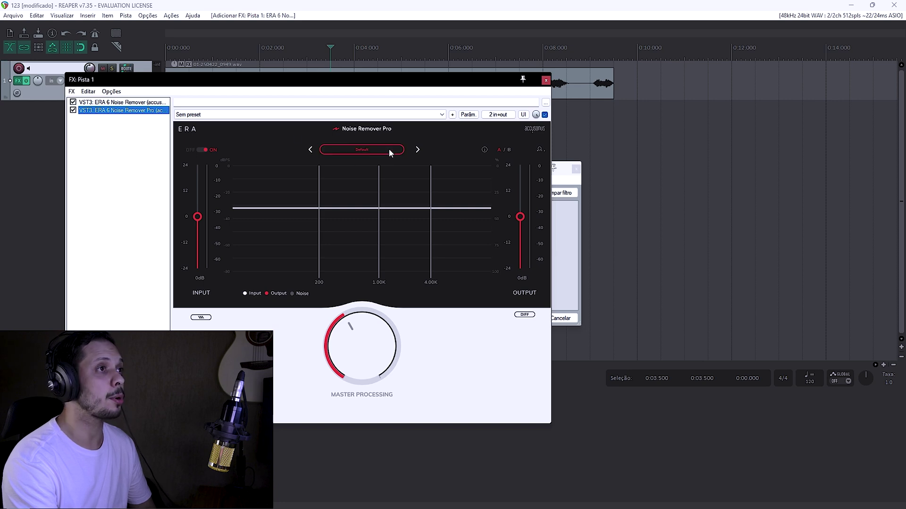
pyautogui.moveTo(284, 209)
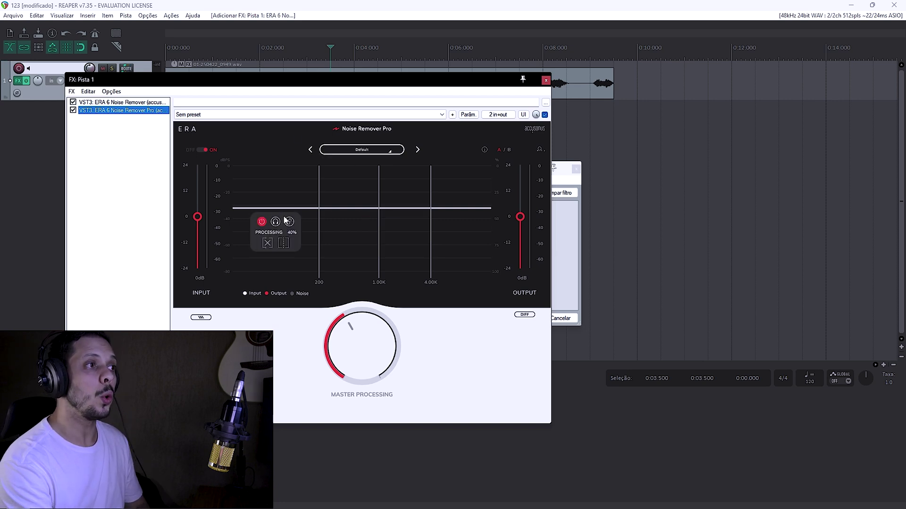
pyautogui.click(383, 151)
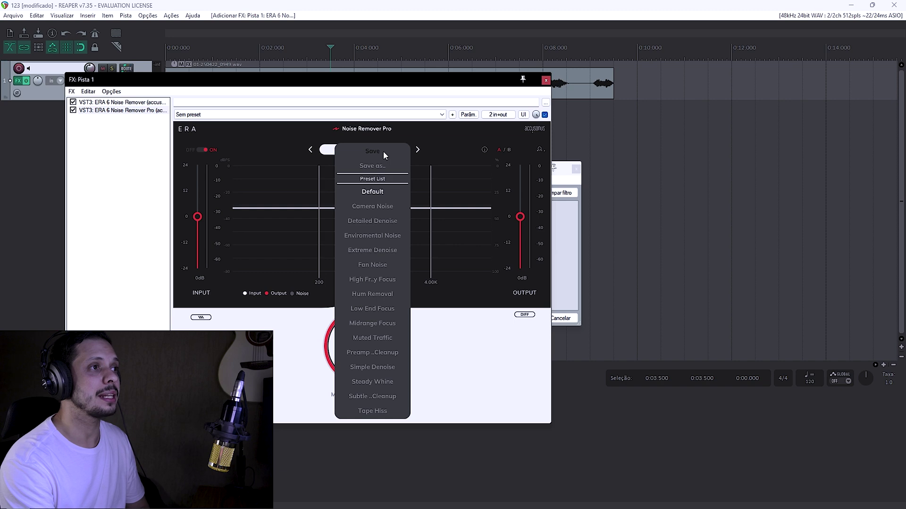
pyautogui.press('Delete')
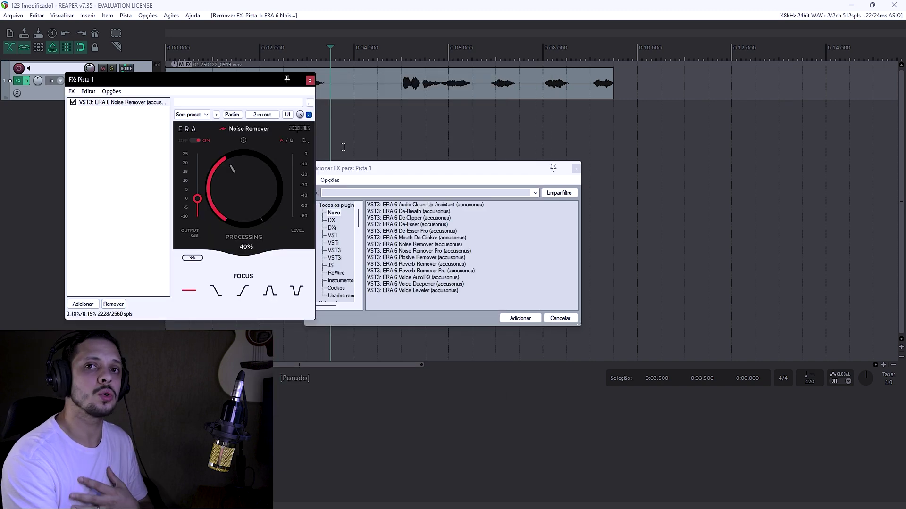
# - Raise the Noise Remover's processing amount to 58% while playing back the recording
pyautogui.moveTo(252, 198); pyautogui.dragTo(251, 206)
pyautogui.scroll(8, 252, 205)
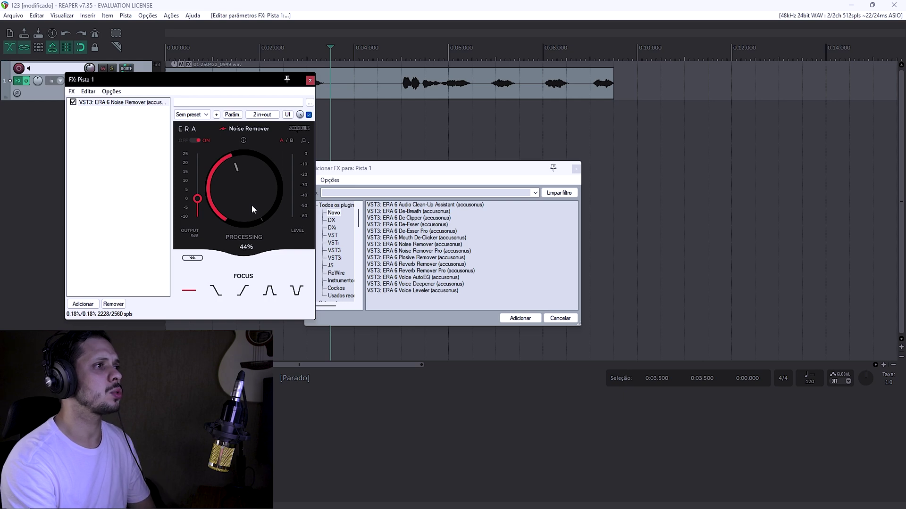
pyautogui.press('space')
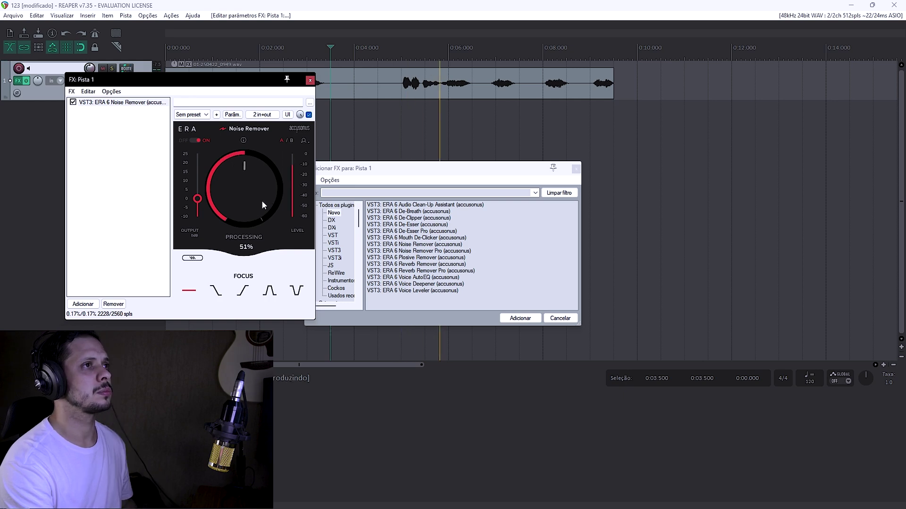
pyautogui.scroll(2, 250, 203)
pyautogui.scroll(-1, 251, 204)
# - Compare the playback with Noise Remover bypassed and re-enabled, and stop playback
pyautogui.click(197, 142)
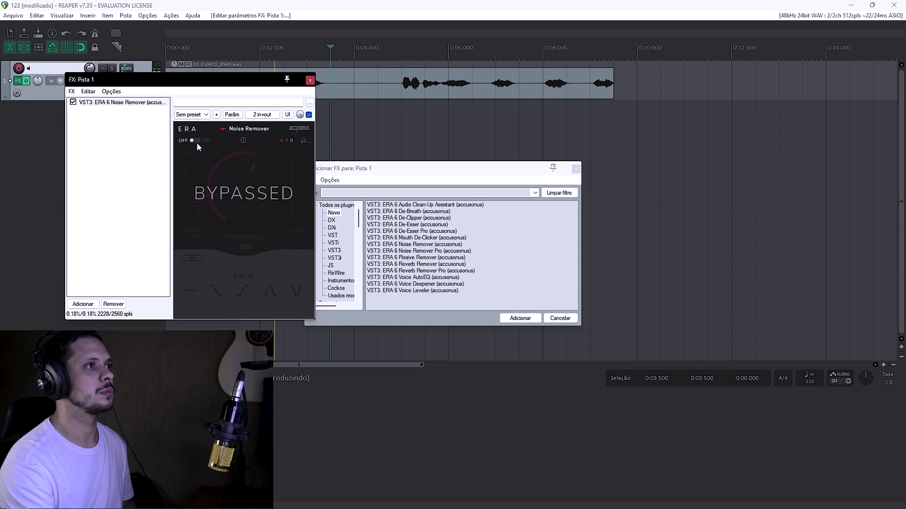
pyautogui.click(197, 141)
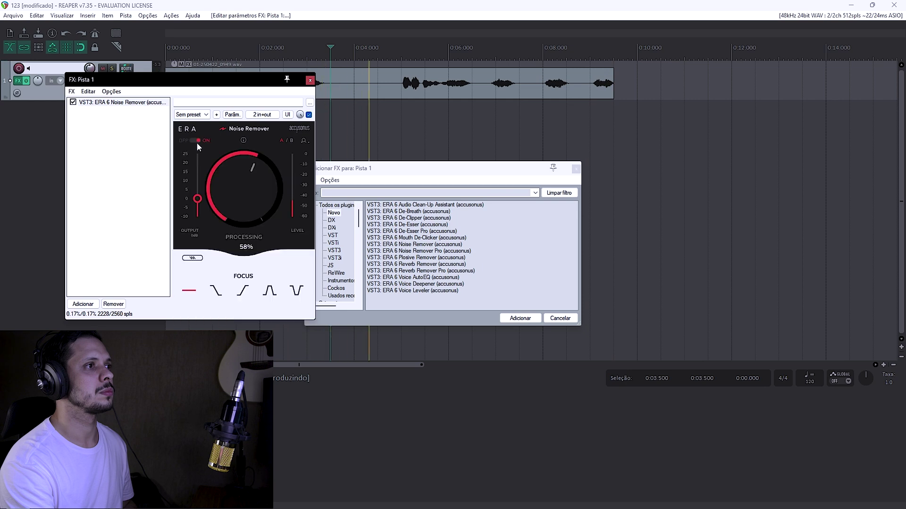
pyautogui.press('space')
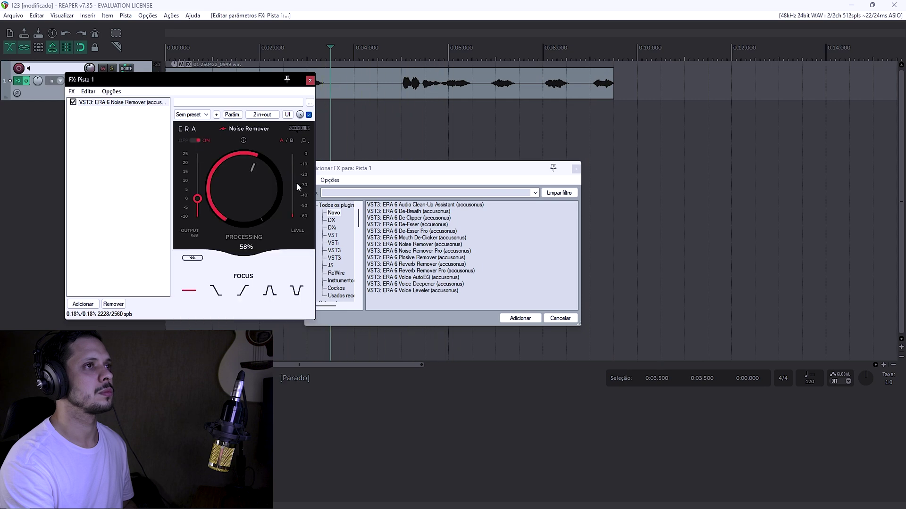
# - Add ERA 6 Voice AutoEQ to track 1's effect chain and play the recording from about 0:05 so the plugin analyses the voice
pyautogui.click(440, 278)
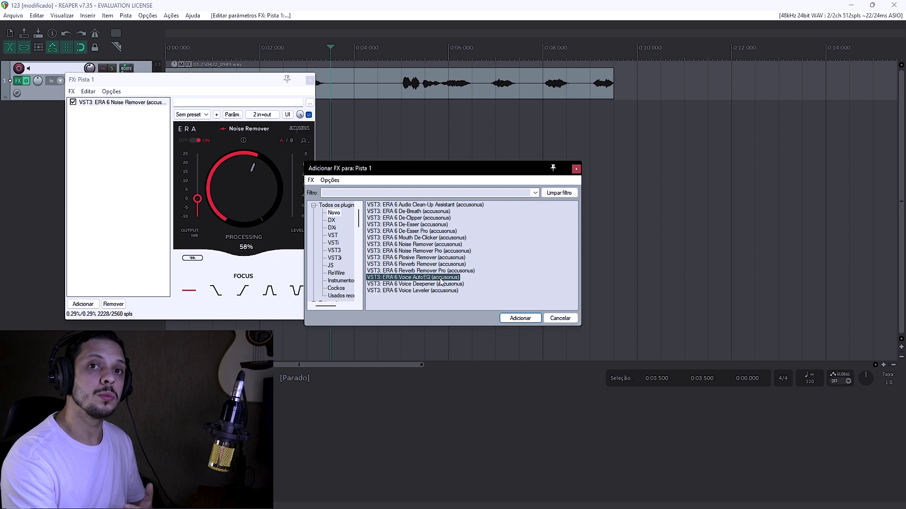
pyautogui.doubleClick(439, 278)
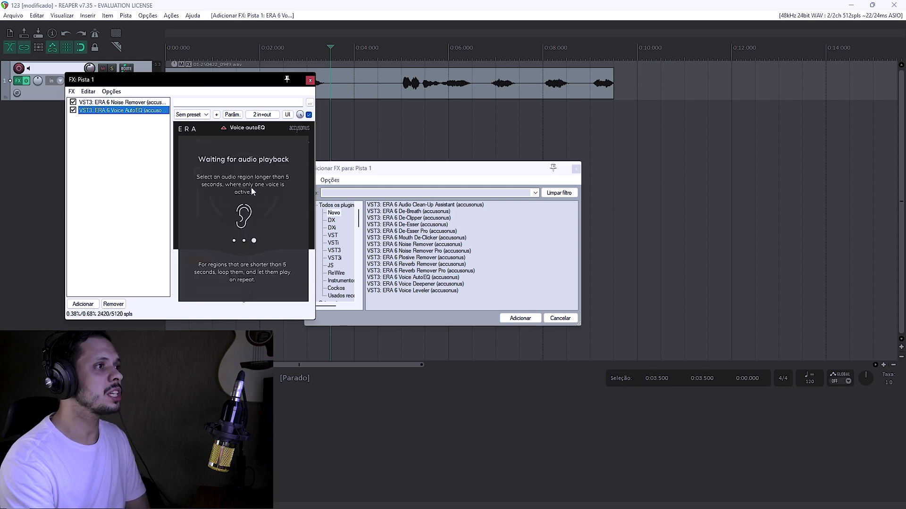
pyautogui.click(398, 55)
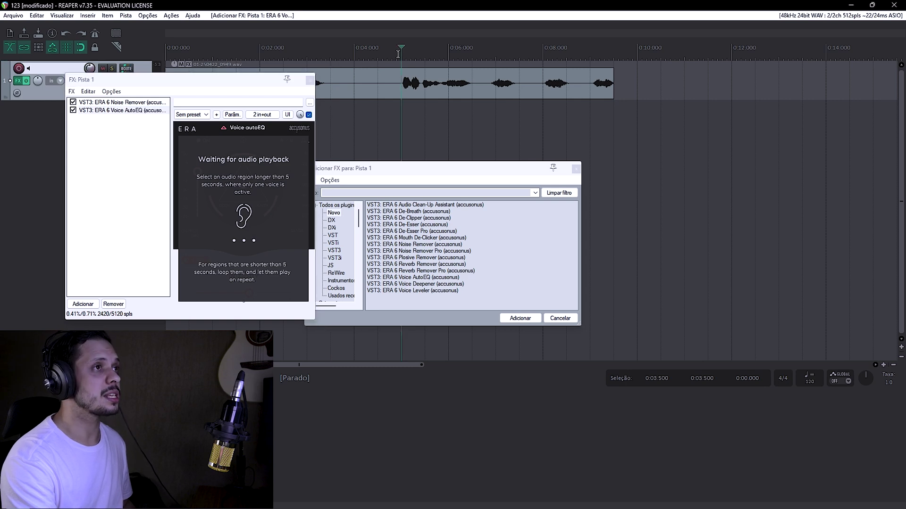
pyautogui.press('space')
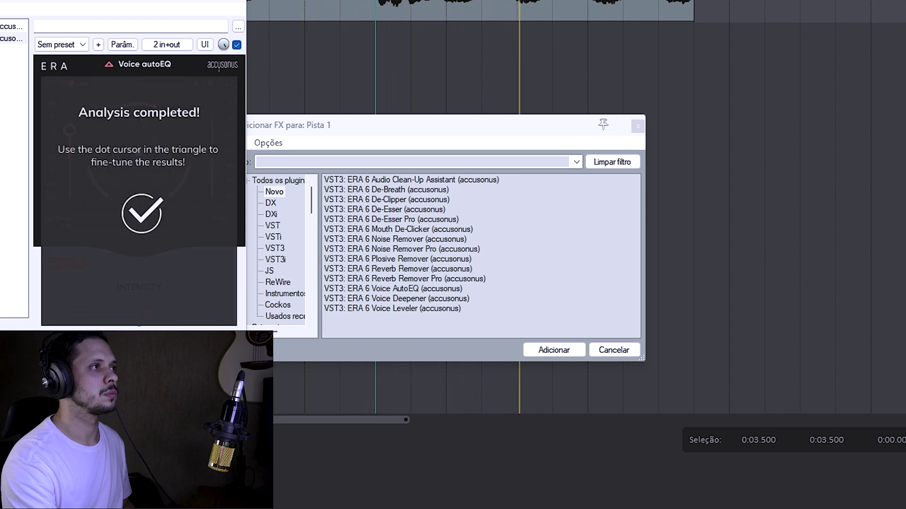
# - Compare the voice during playback with Voice AutoEQ bypassed and re-enabled
pyautogui.click(69, 84)
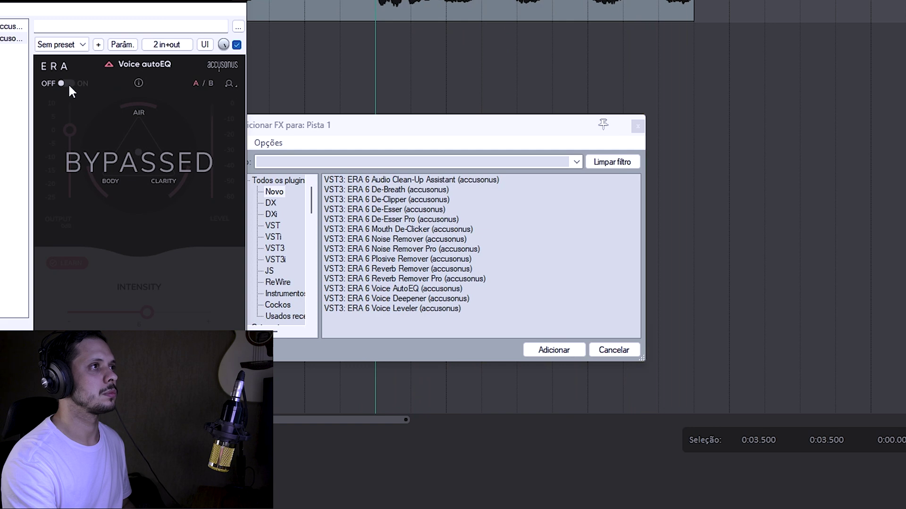
pyautogui.click(69, 84)
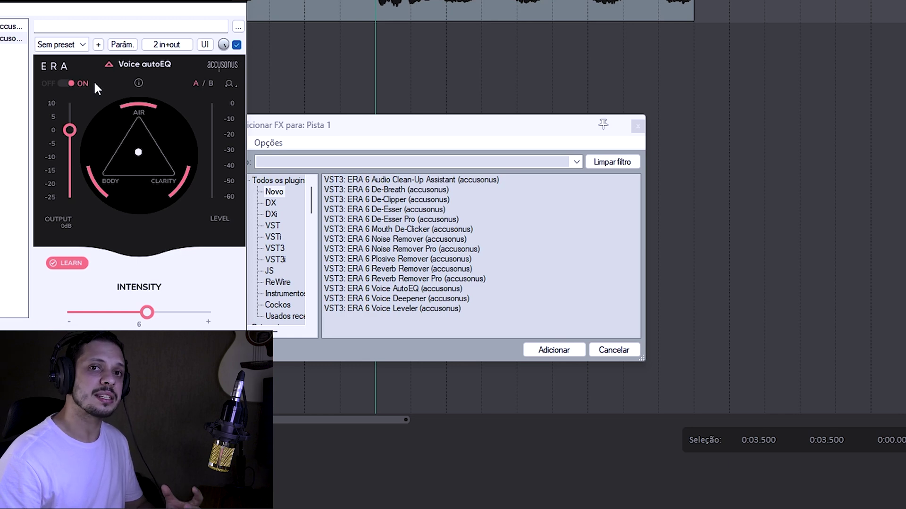
pyautogui.press('space')
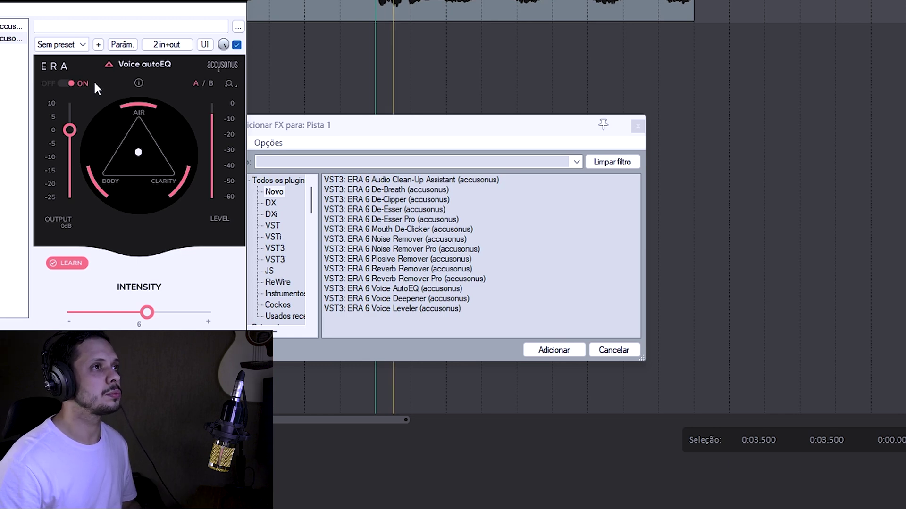
pyautogui.click(68, 84)
pyautogui.click(68, 83)
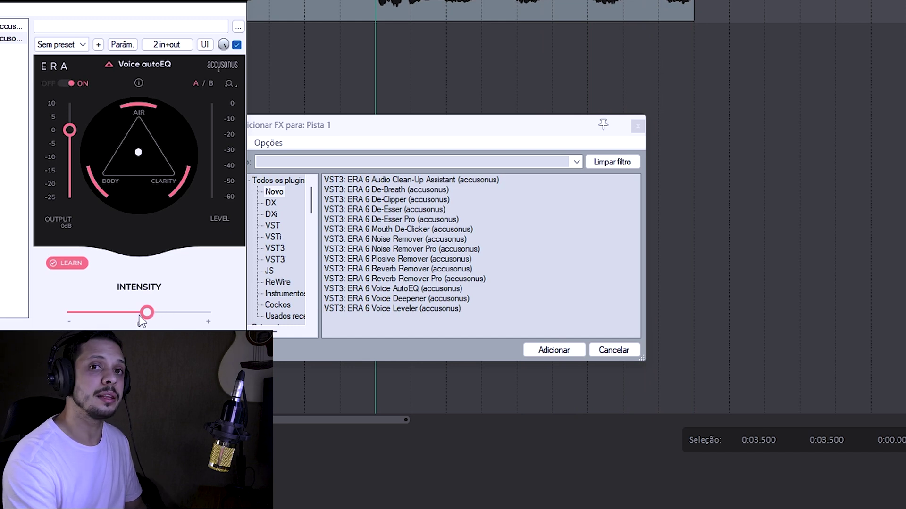
pyautogui.moveTo(147, 317)
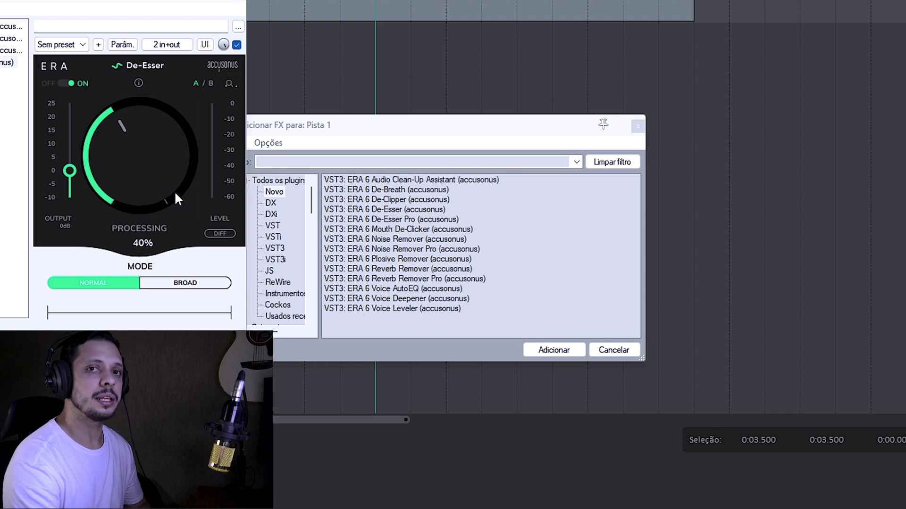
# - Play the recording and compare the sound with the De-Esser bypassed and re-enabled
pyautogui.press('space')
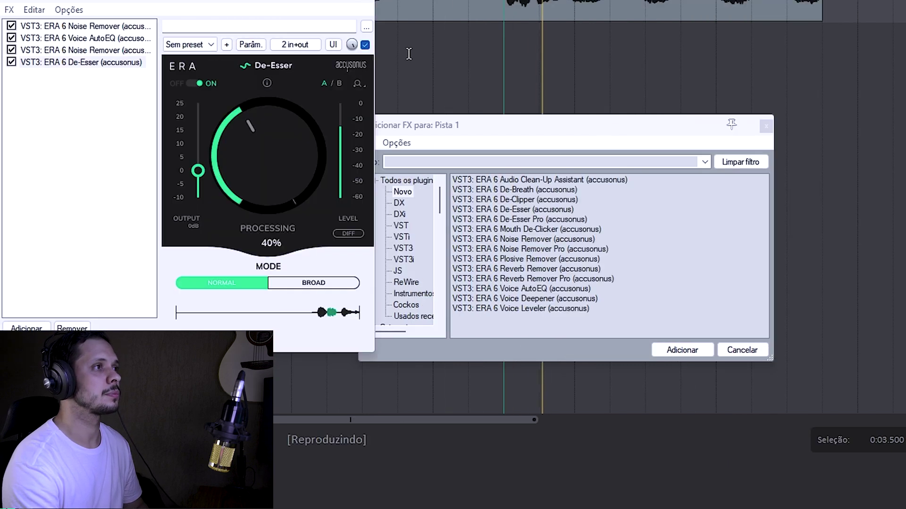
pyautogui.click(198, 84)
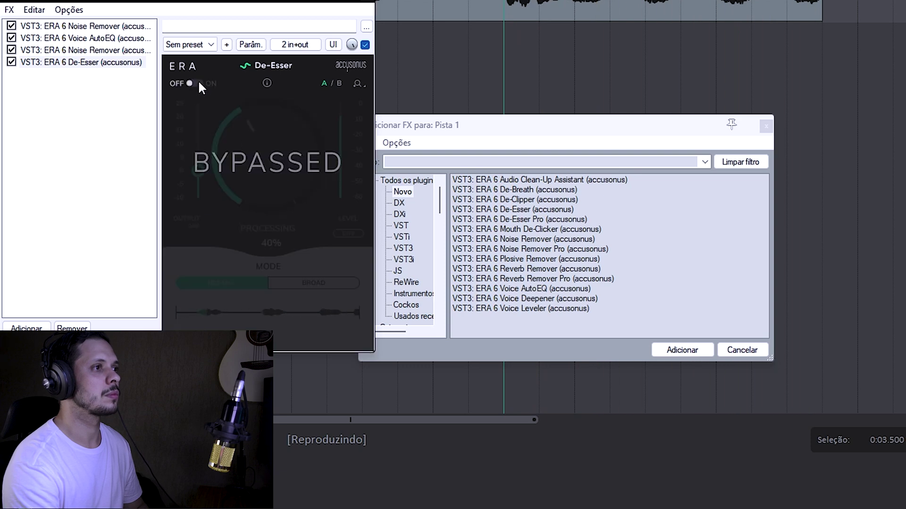
pyautogui.click(198, 84)
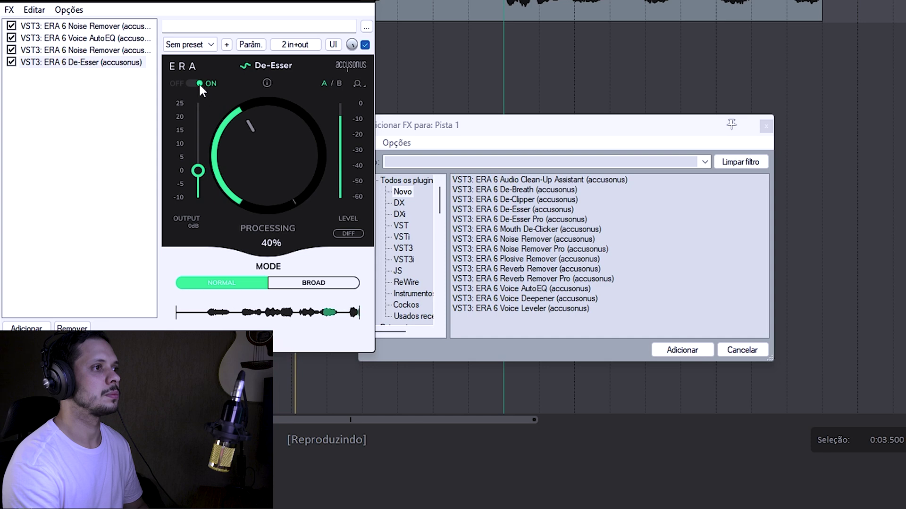
# - Raise the De-Esser's processing amount to 61% during playback, and stop playback
pyautogui.scroll(7, 245, 161)
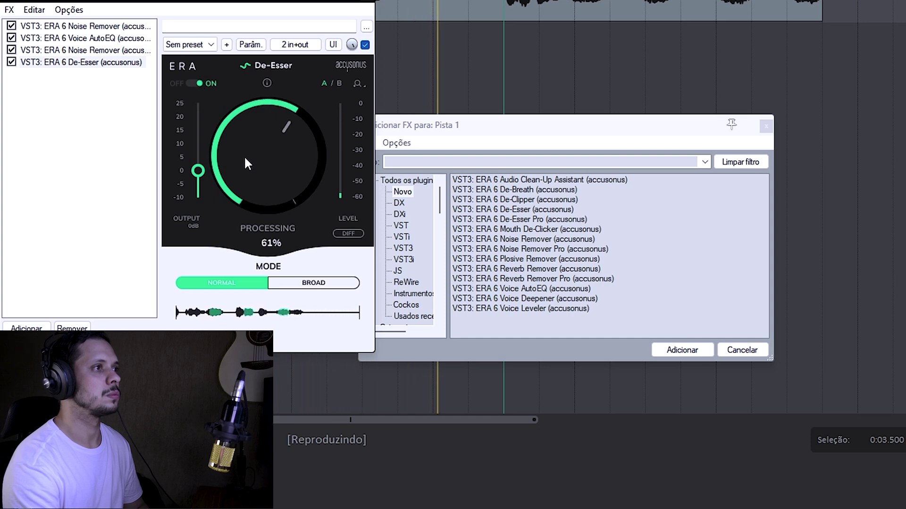
pyautogui.scroll(-1, 245, 159)
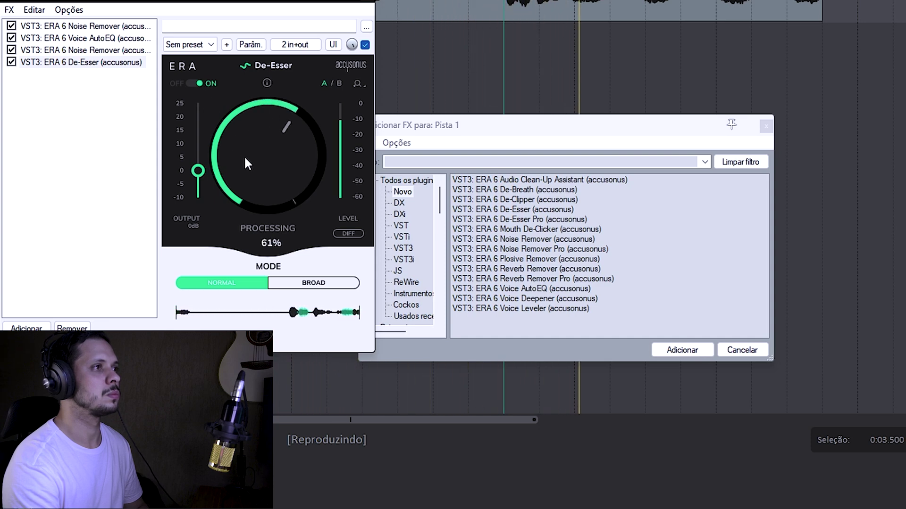
pyautogui.scroll(-2, 245, 159)
pyautogui.press('space')
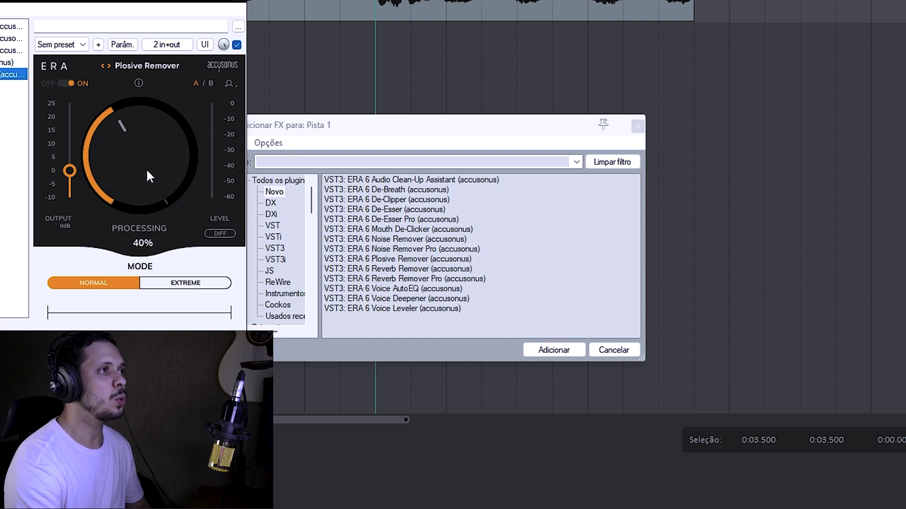
# - Add the ERA 6 De-Breath plugin after Plosive Remover in track 1's effect chain
pyautogui.press('Down')
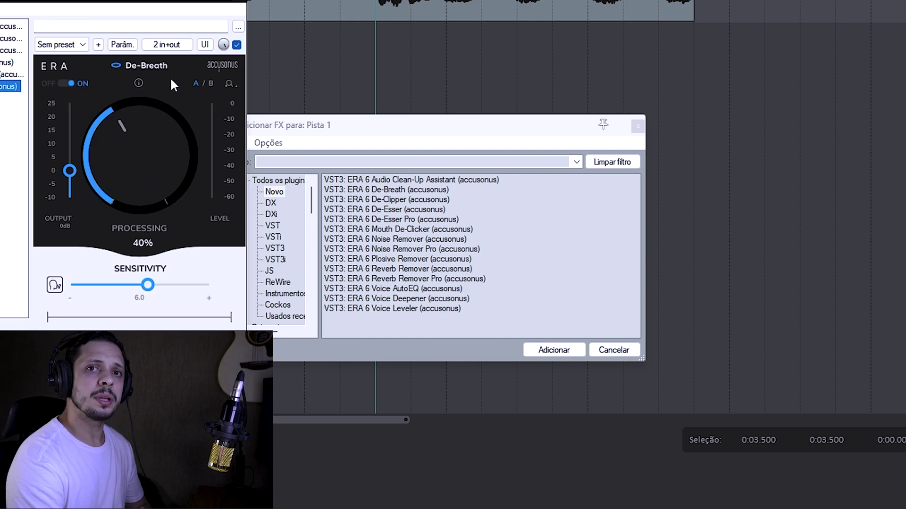